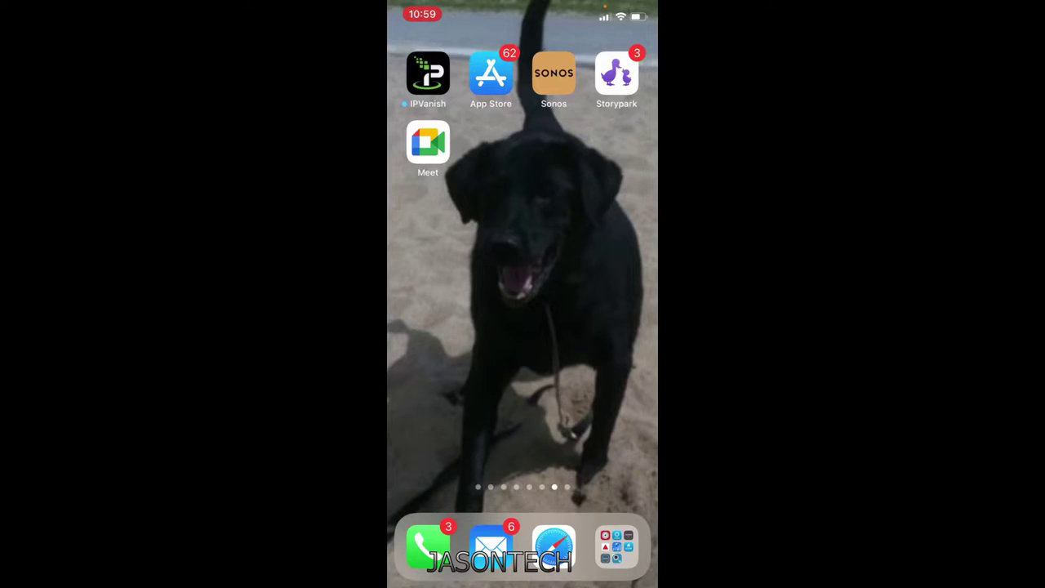
Search the App Store for 'insite gold' and open the Insite Gold listing
left_click(491, 73)
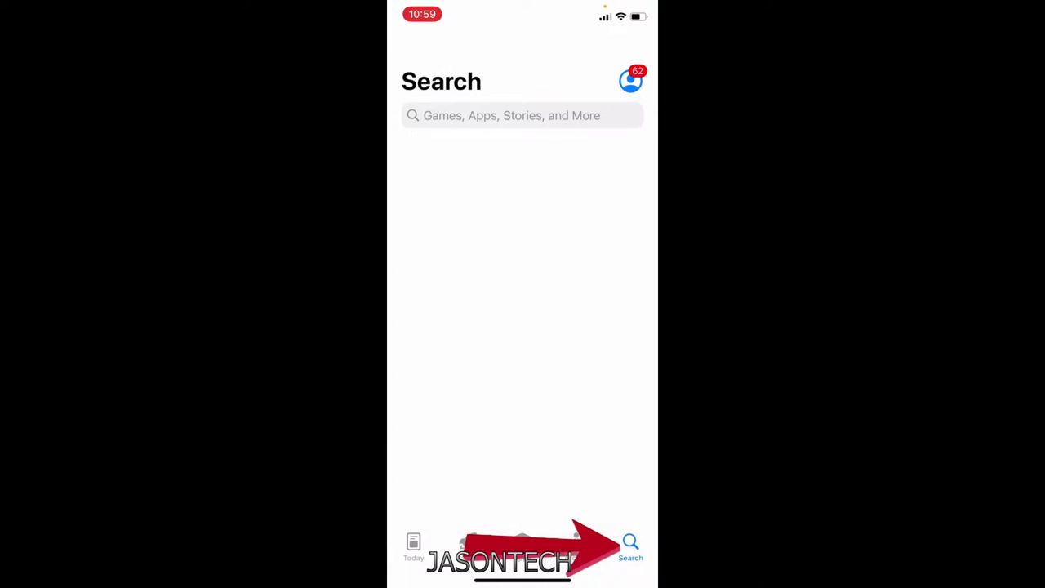
left_click(501, 112)
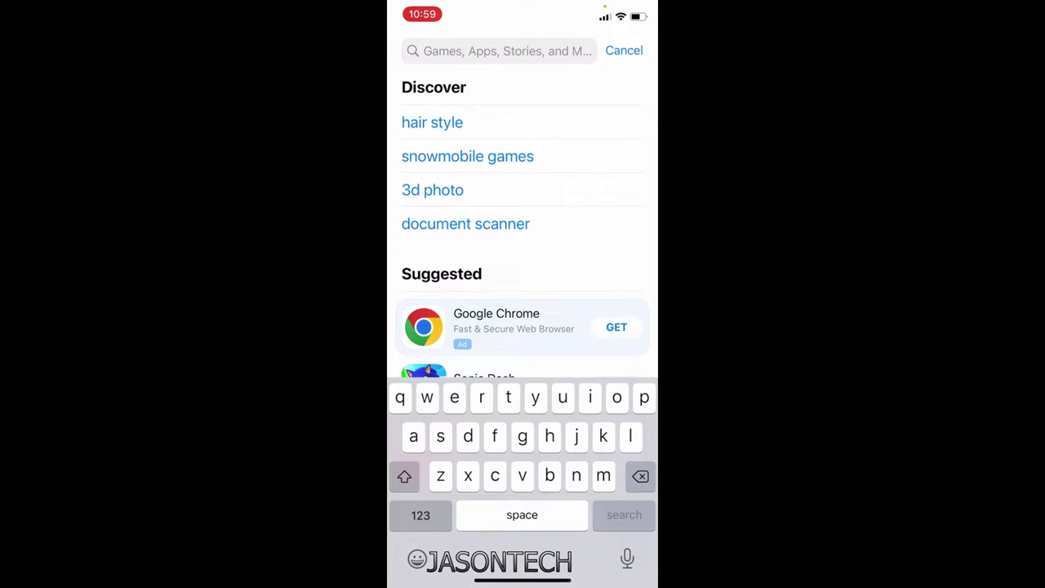
type("i")
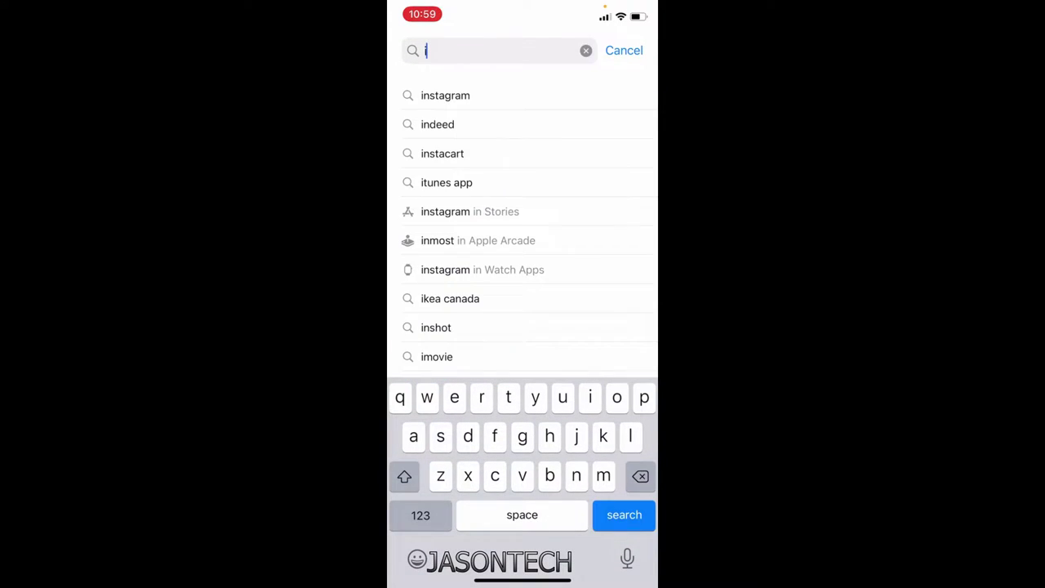
type("ns")
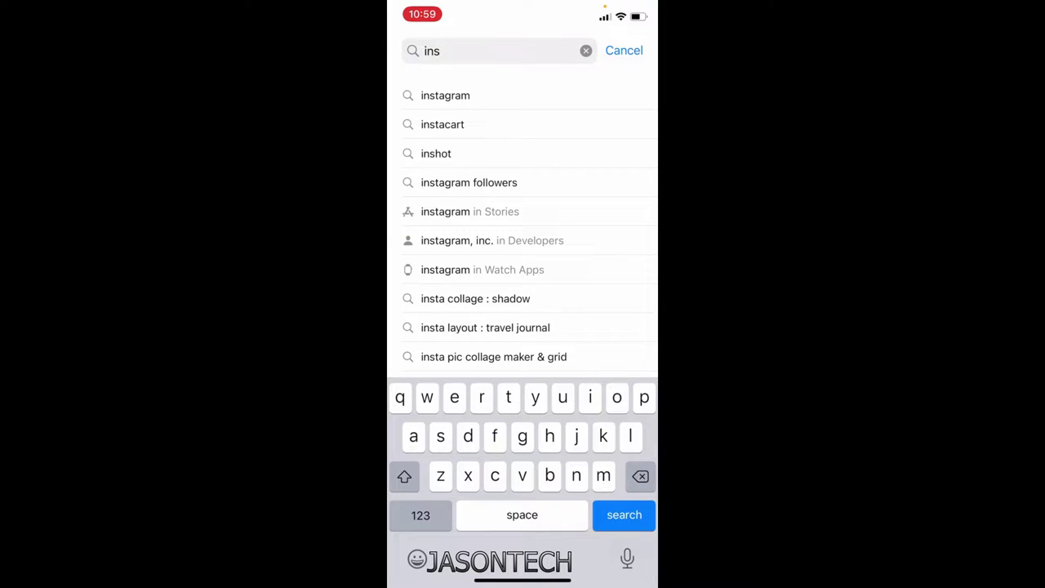
type("ite")
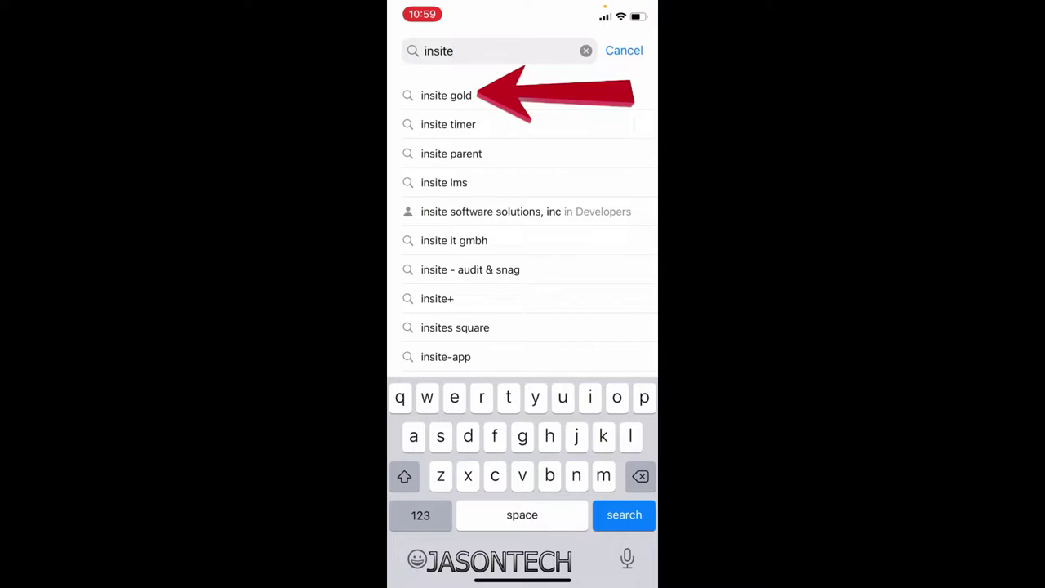
left_click(446, 96)
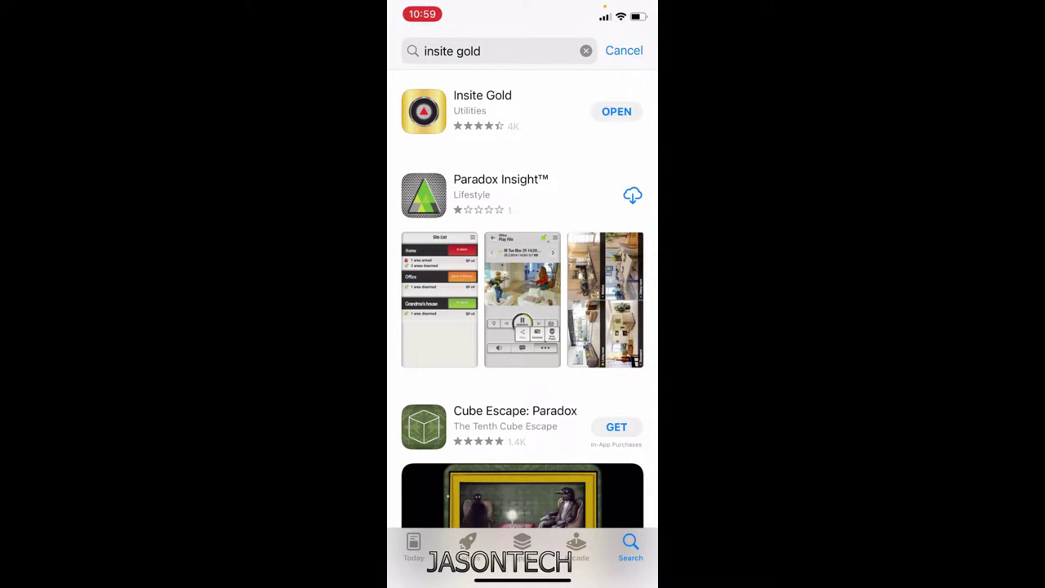
left_click(481, 110)
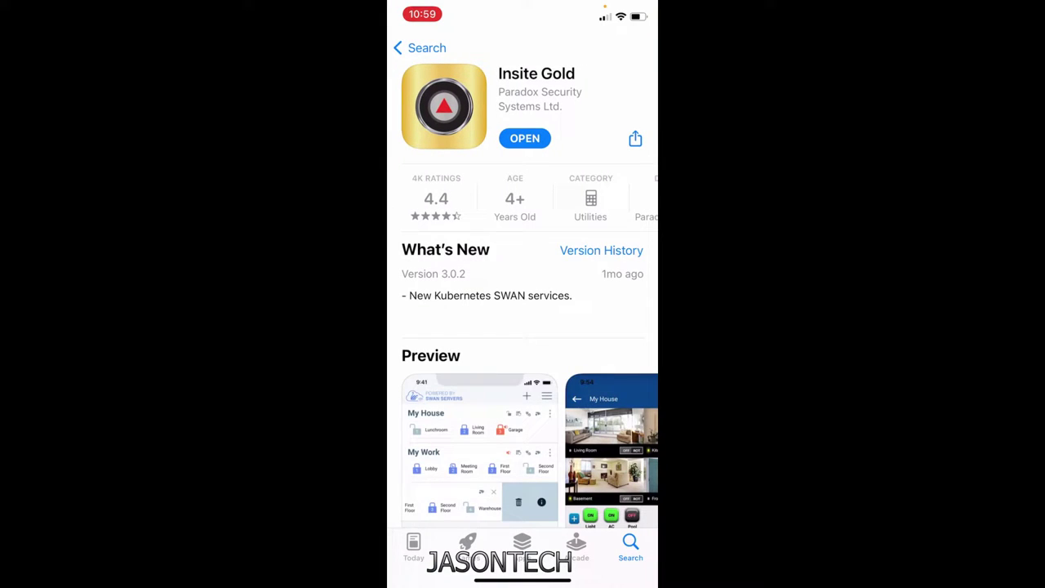
scroll(522, 327, "down", 3)
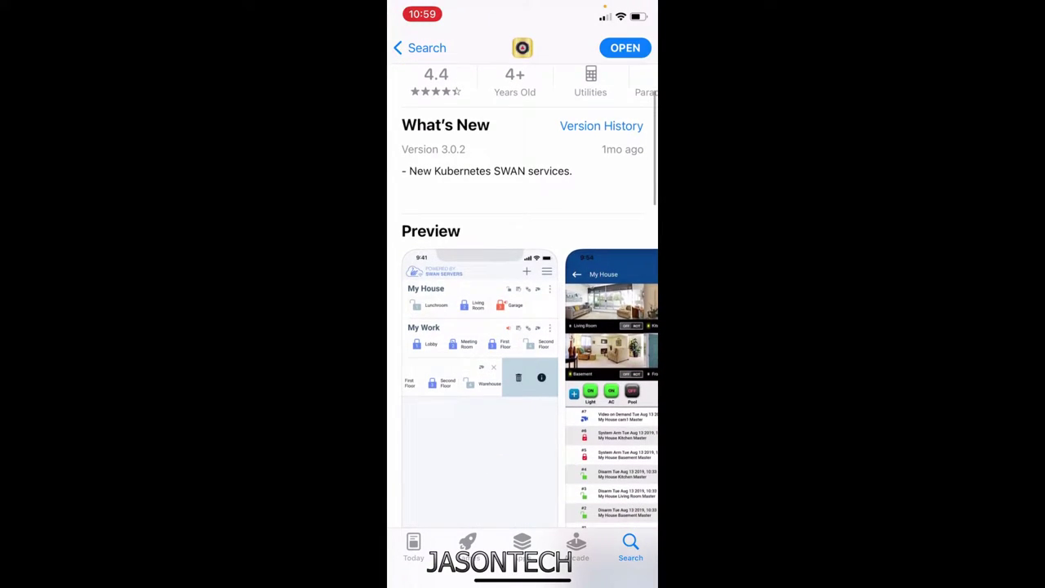
scroll(523, 327, "up", 3)
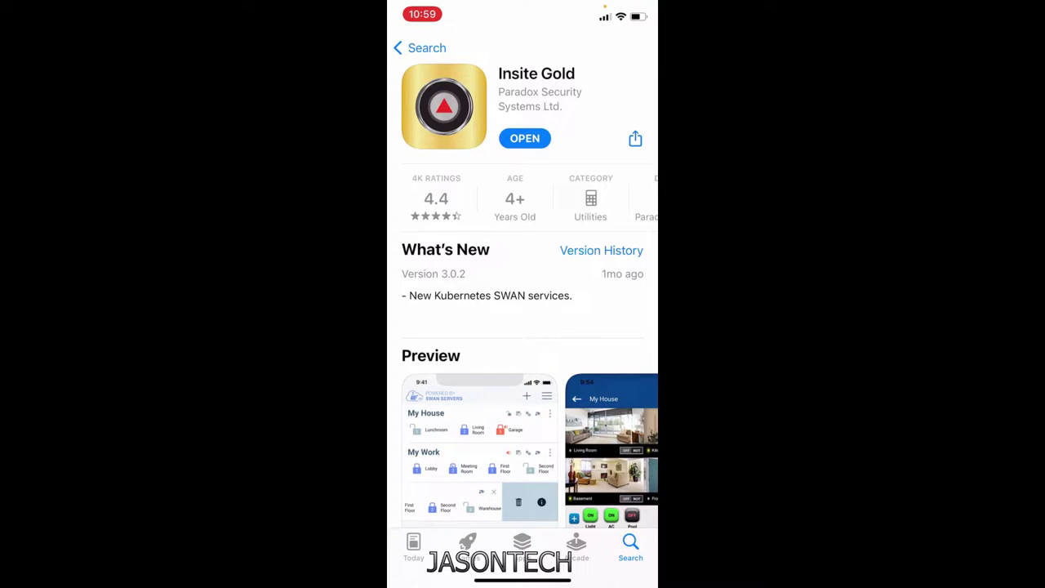
Launch Insite Gold from its App Store page and open its main menu
left_click(525, 138)
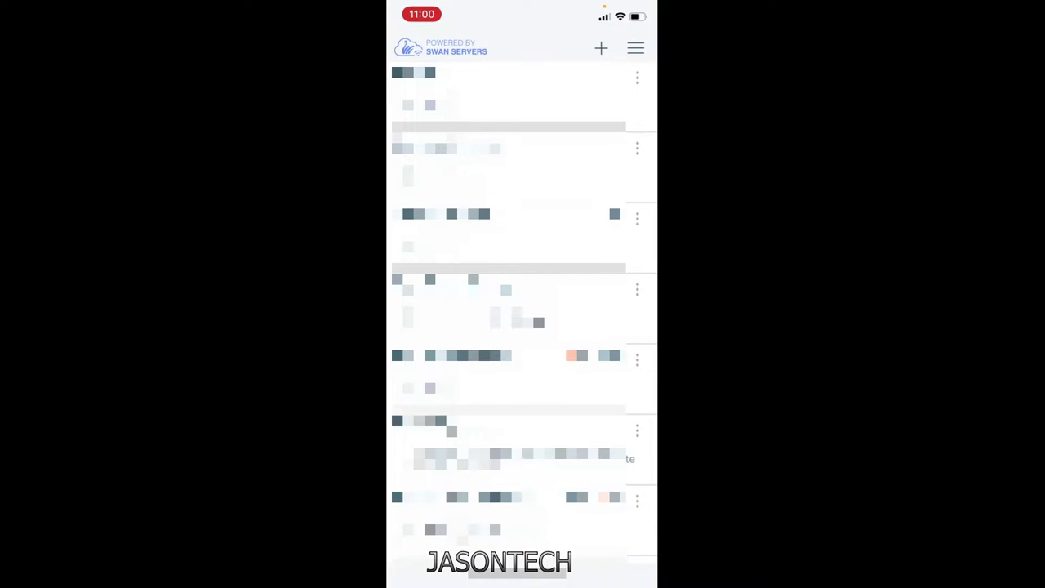
left_click(635, 48)
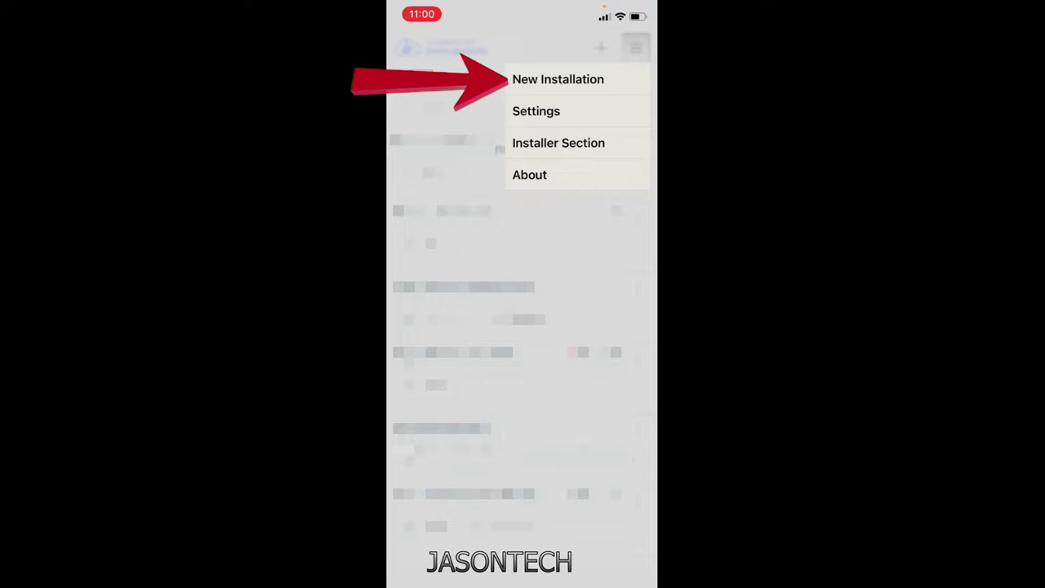
left_click(558, 79)
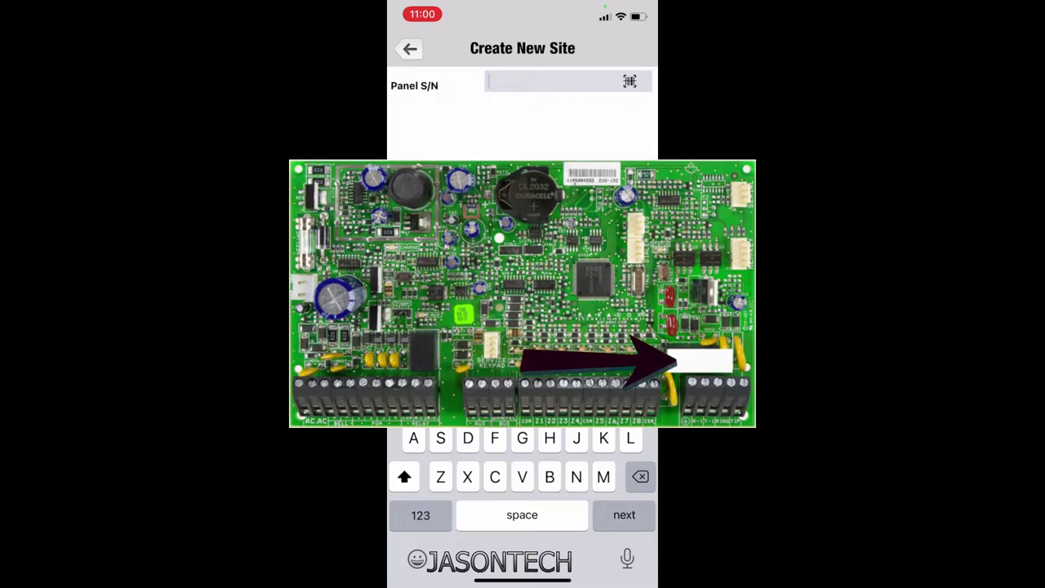
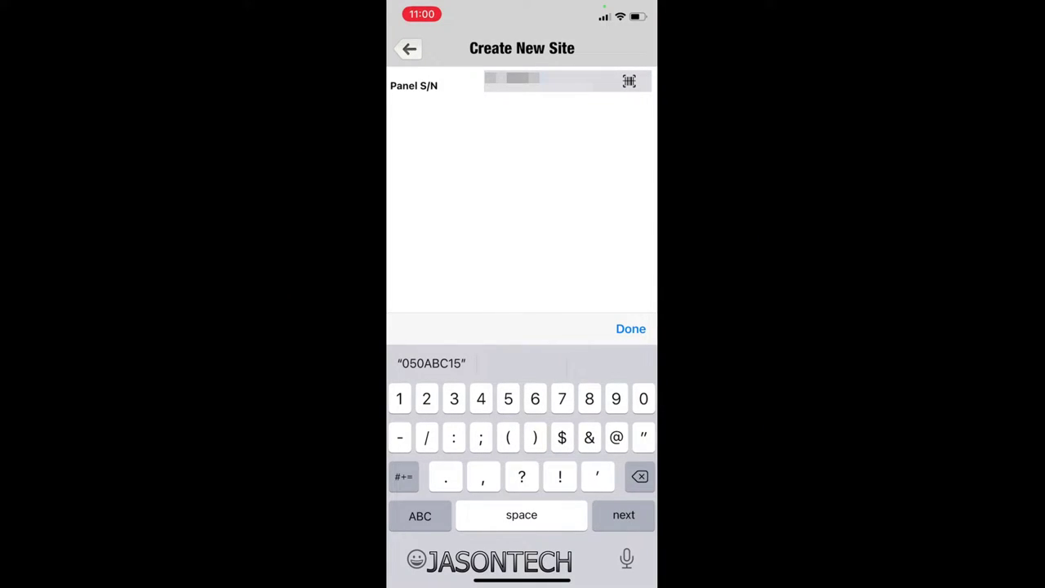
left_click(630, 328)
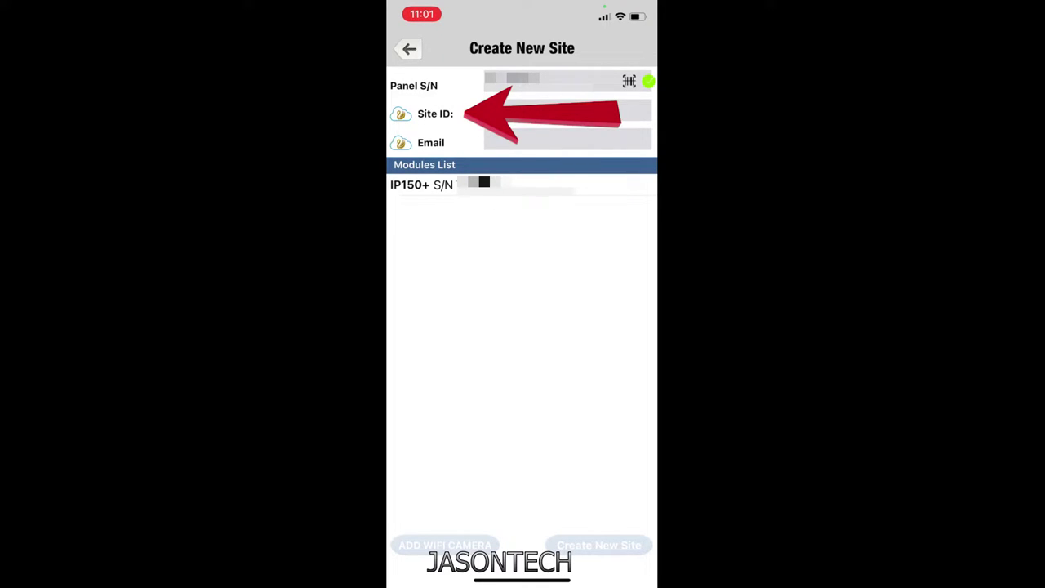
Enter Site ID 'Ah' and the site email, then confirm the entries
left_click(567, 114)
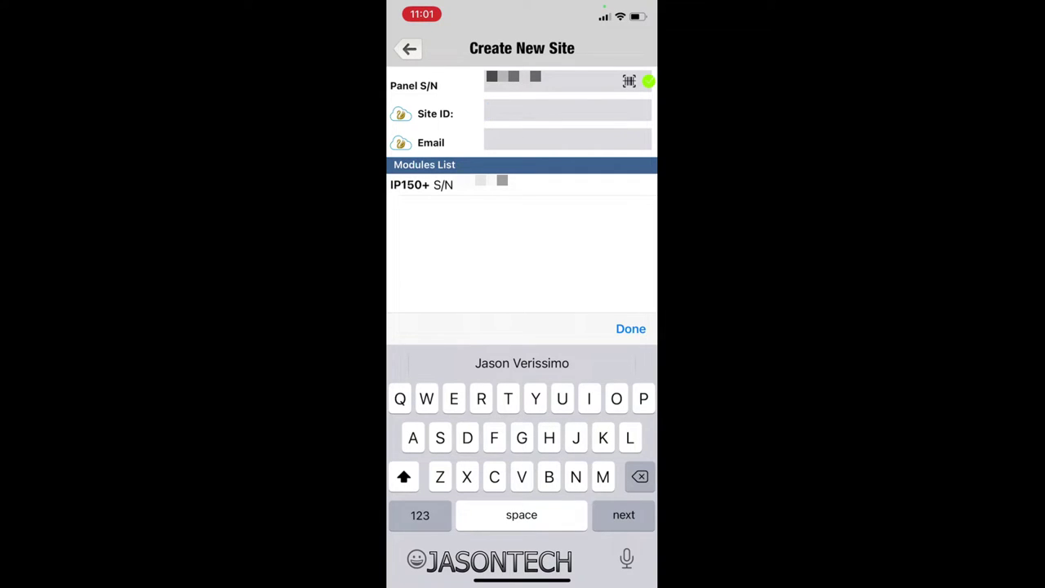
left_click(522, 362)
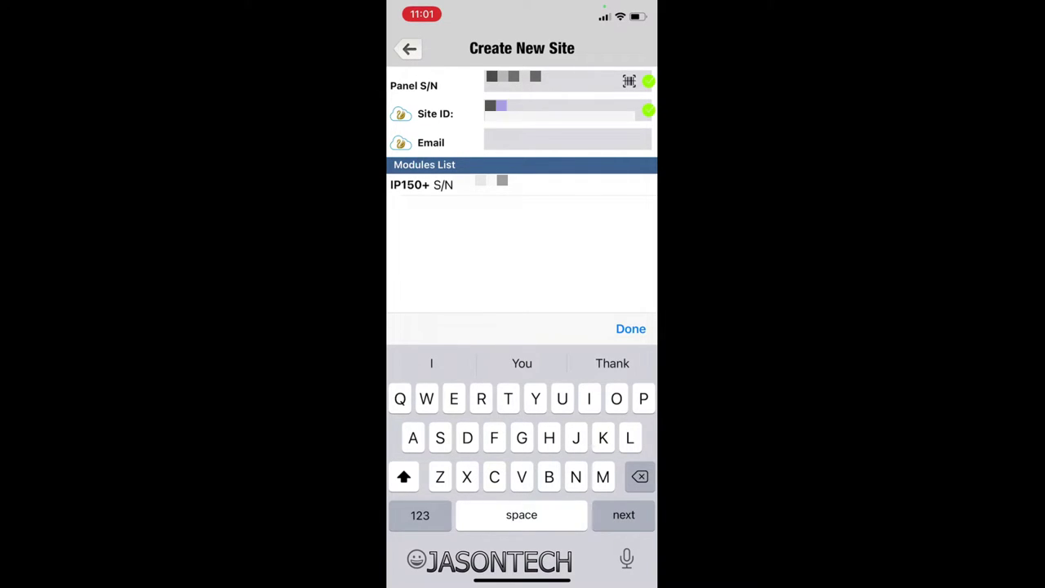
type("A")
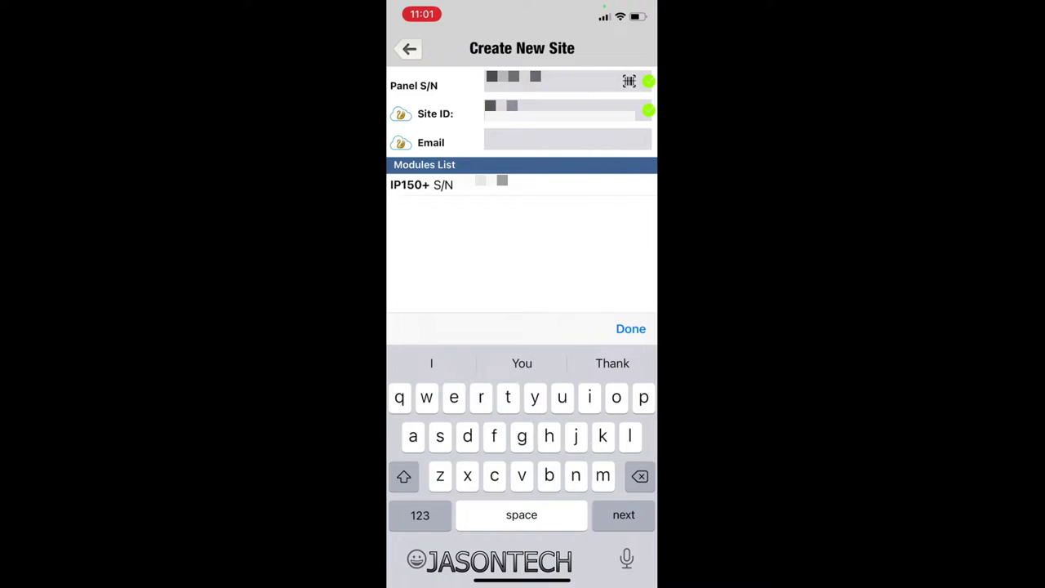
type("h")
key("Tab")
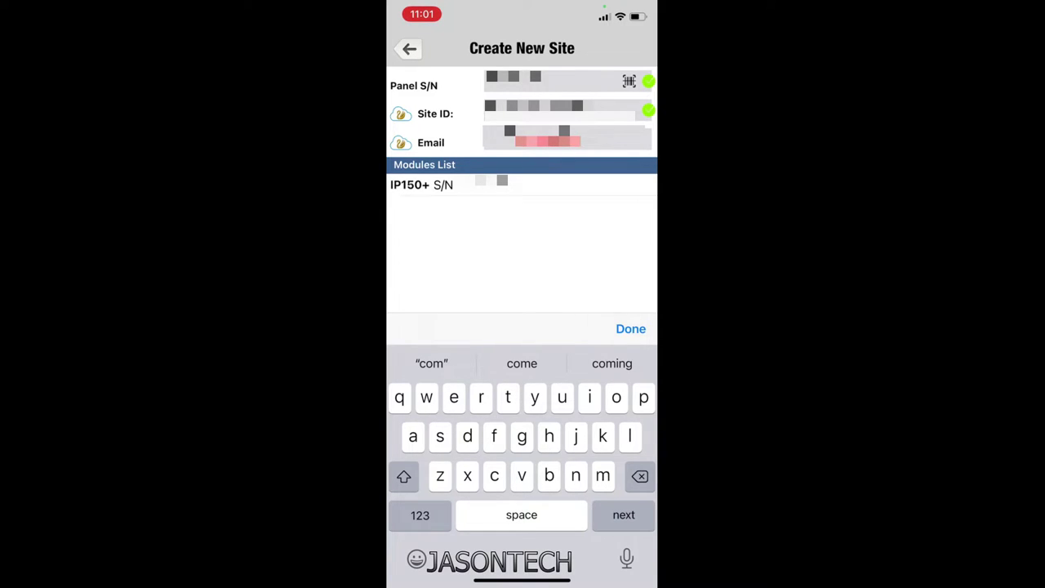
left_click(631, 328)
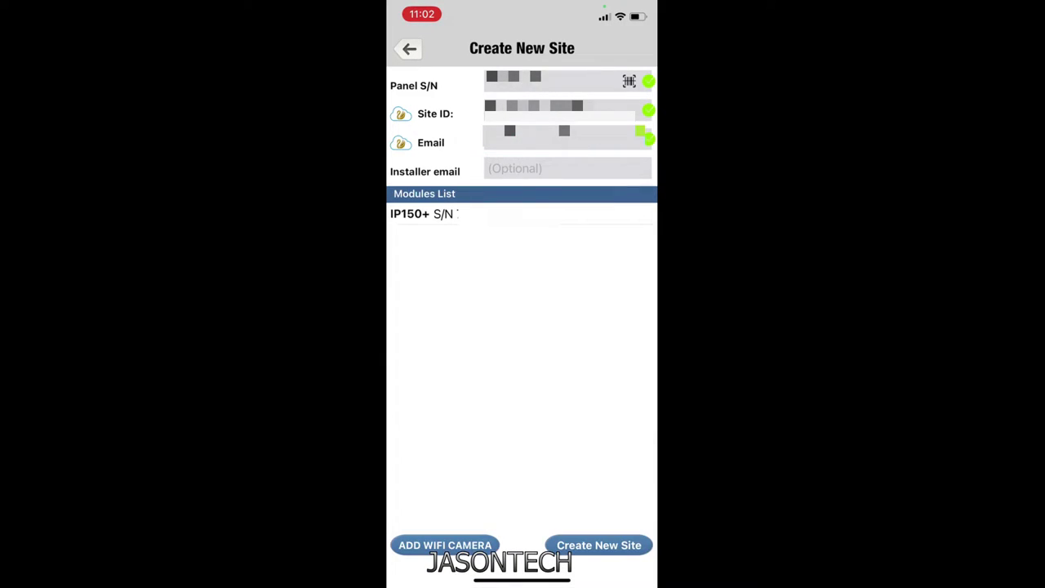
Follow the Activation link in the Paradox Swan Service email, then bring up the app switcher
left_click(567, 169)
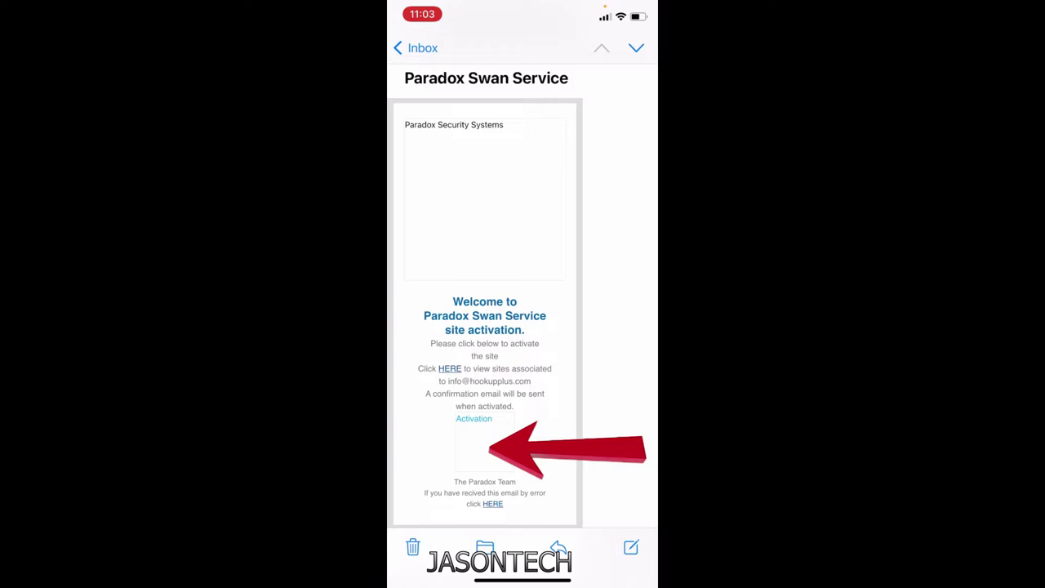
left_click(485, 442)
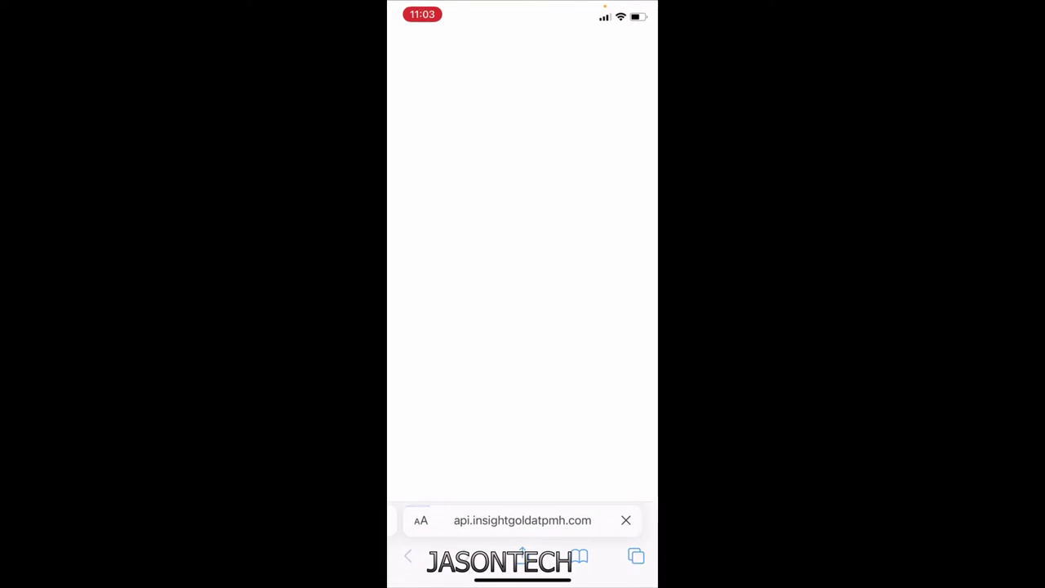
left_click_drag(523, 580, 523, 343)
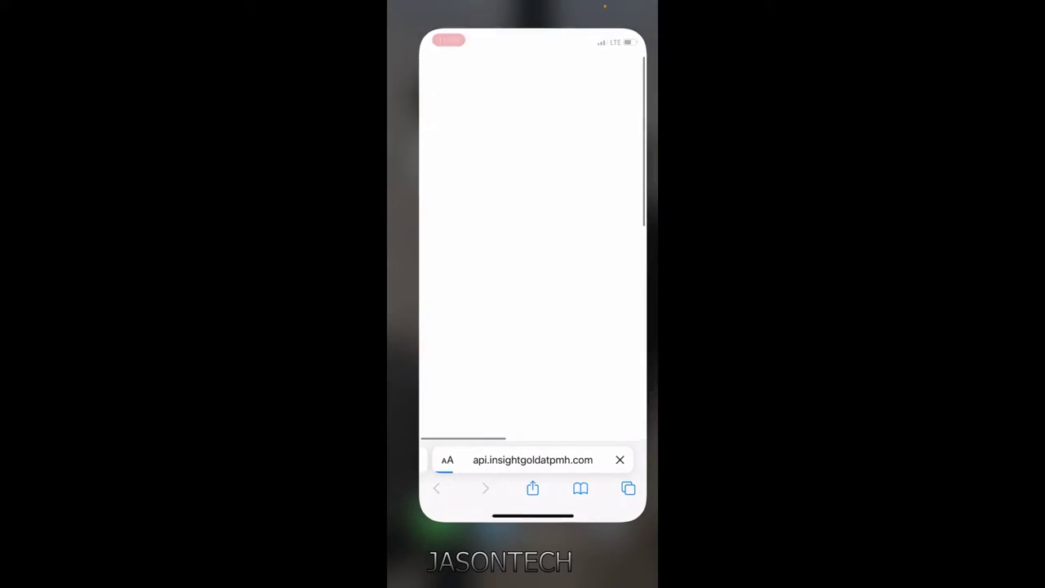
Return to Insite Gold and start the '1 Month FREE' trial plan
left_click(412, 245)
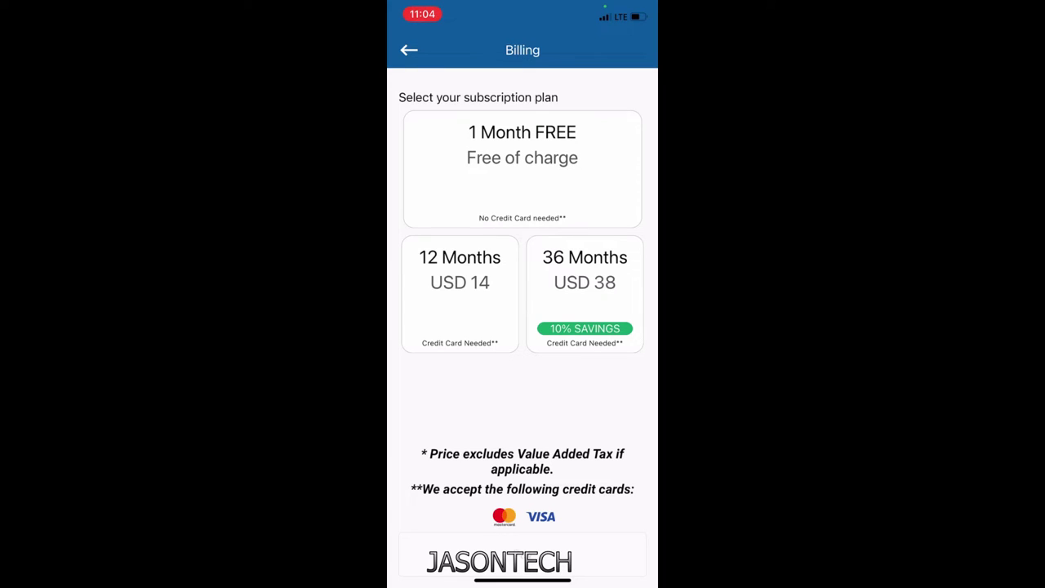
left_click(522, 169)
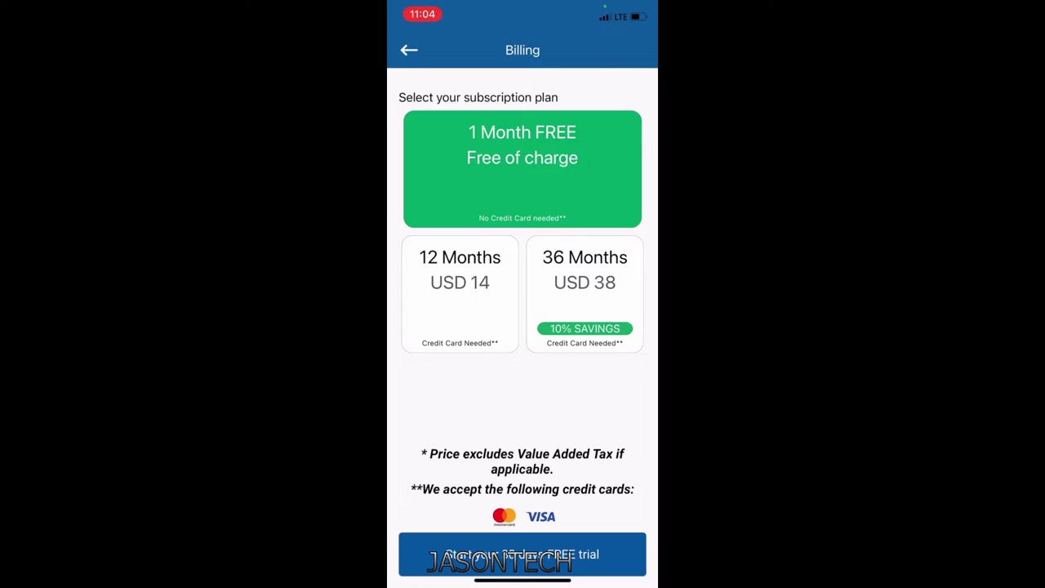
left_click(522, 554)
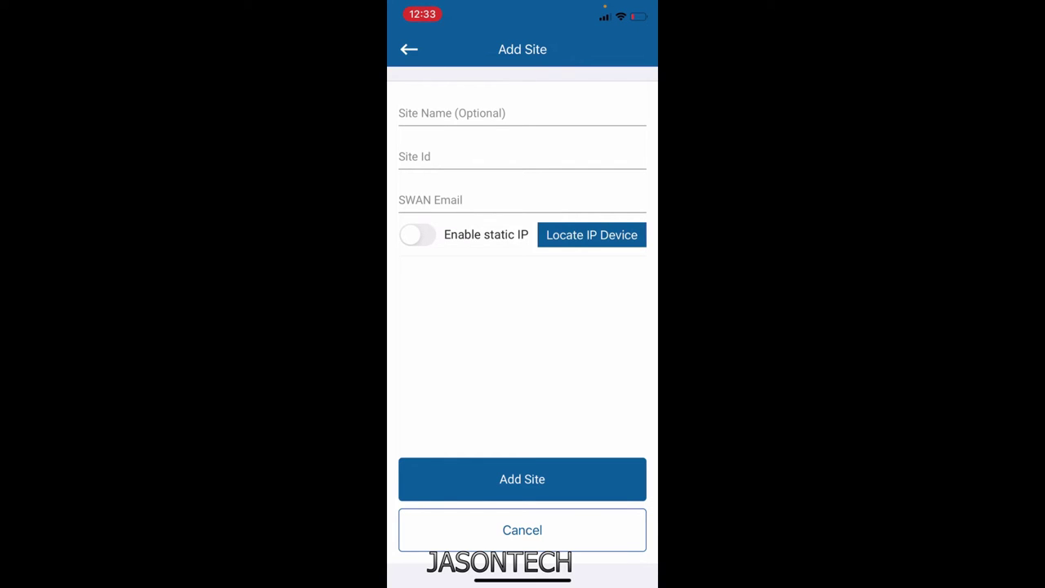
Switch on Enable static IP to reveal Local and Public IP fields
left_click(417, 234)
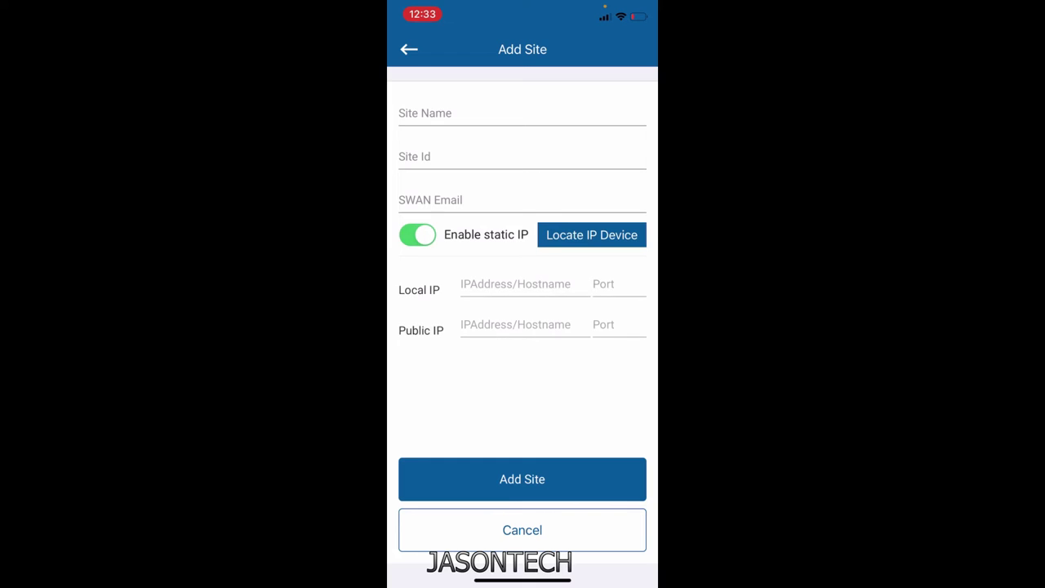